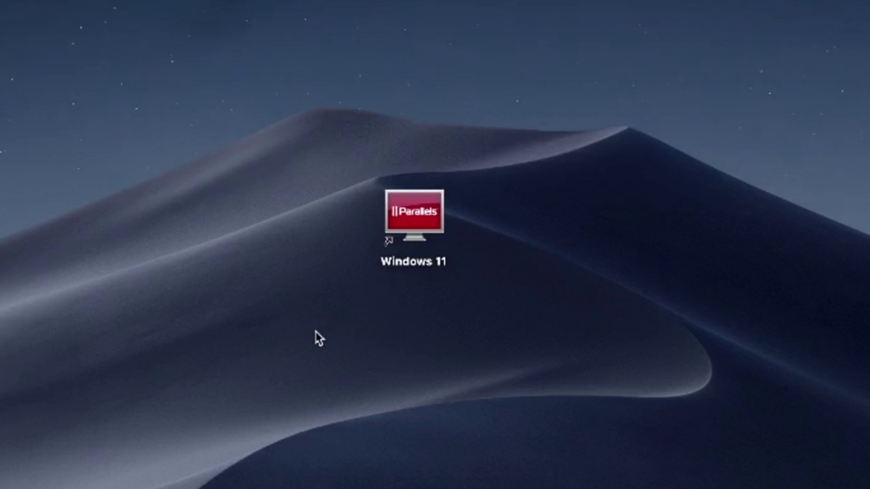
- Drag a selection box around the Windows 11 Parallels shortcut icon on the desktop
{"action": "left_click_drag", "start_coordinate": [317, 332], "coordinate": [522, 108]}
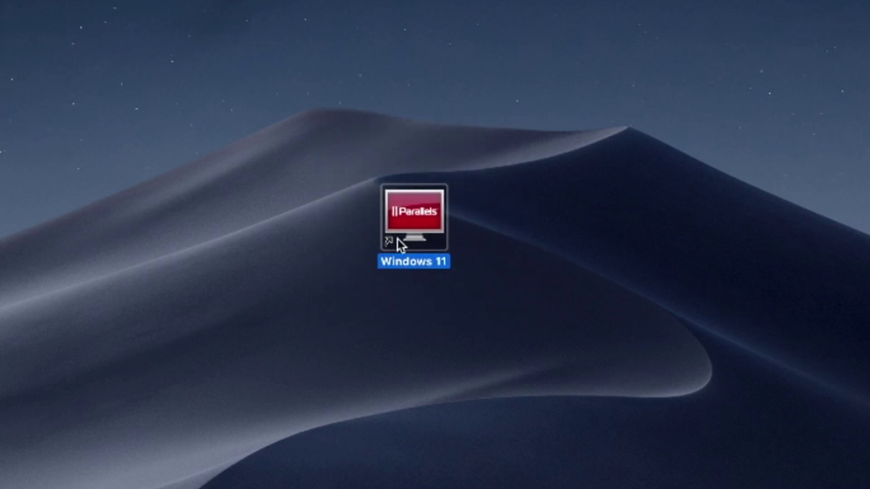